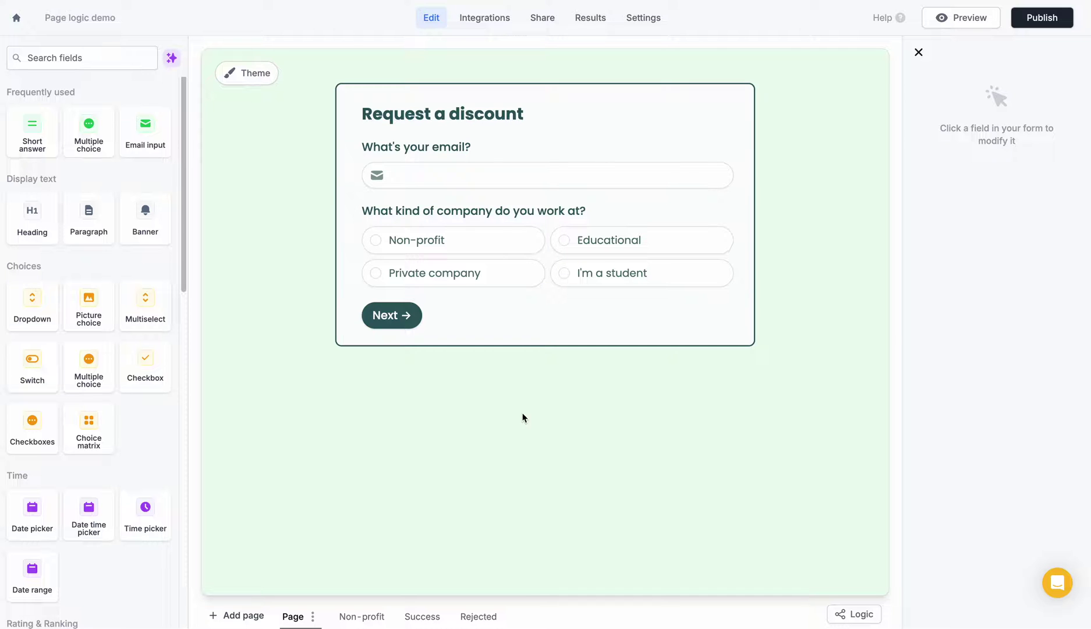
# - Look over the Non-profit page, then the Success and Rejected ending pages
pyautogui.click(379, 610)
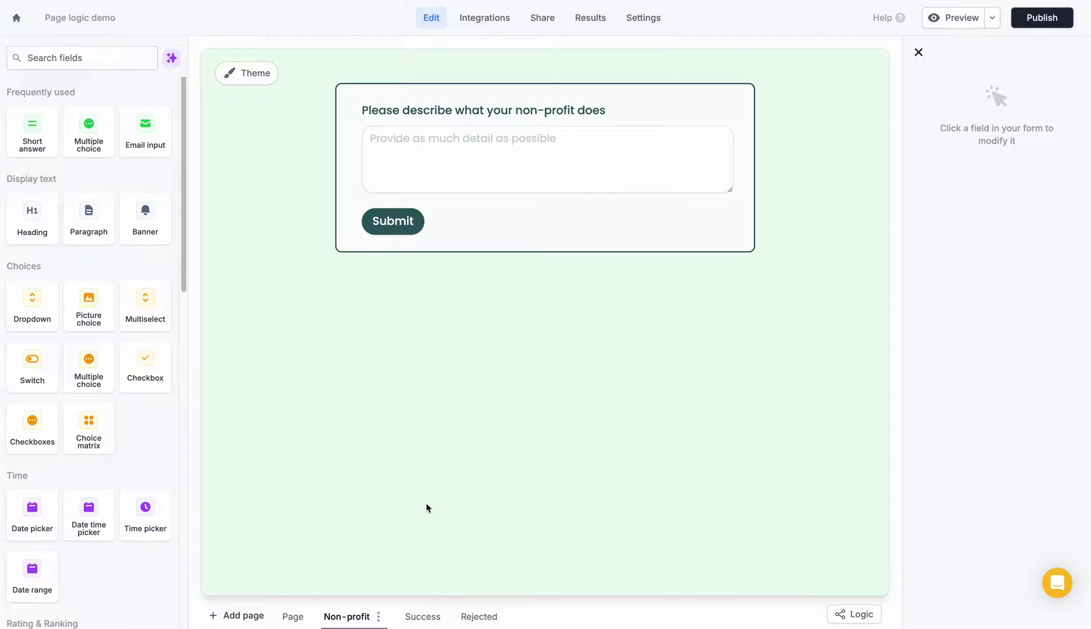
pyautogui.click(424, 615)
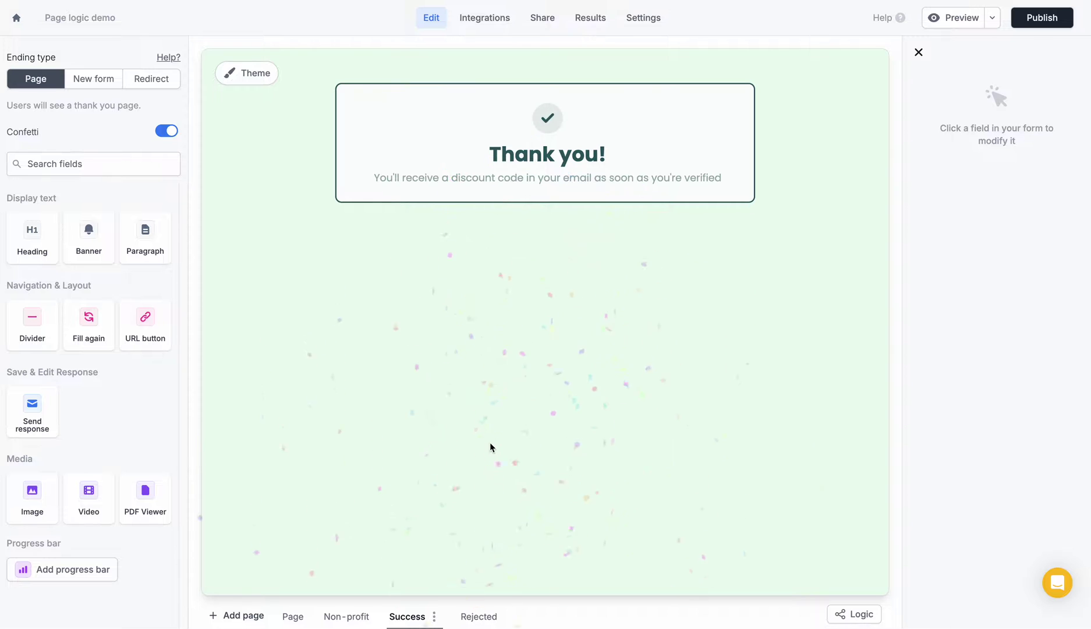
pyautogui.click(470, 616)
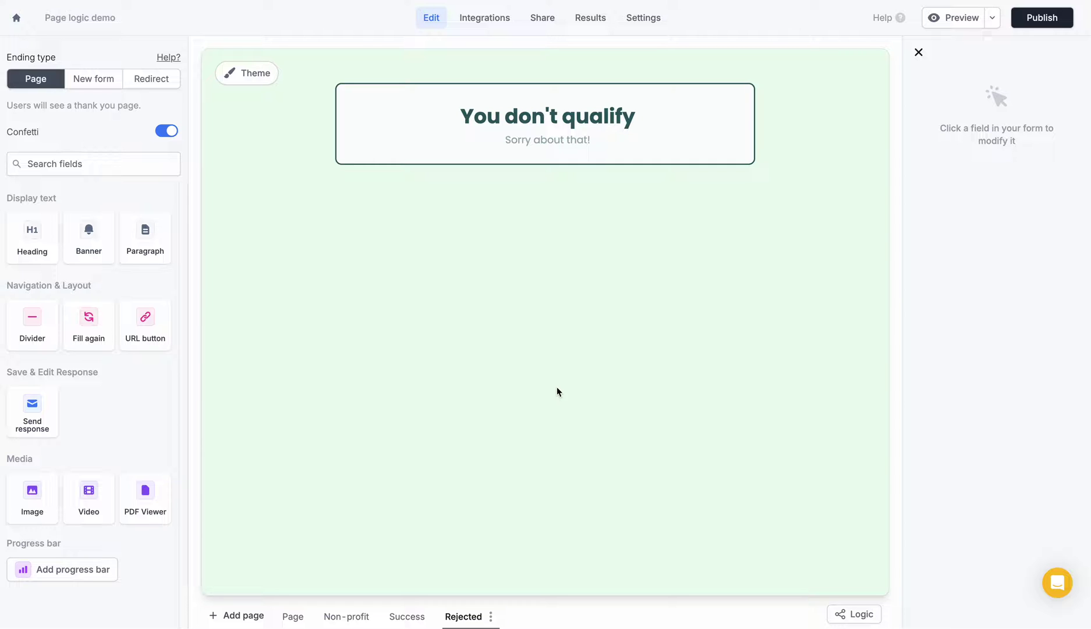
pyautogui.click(309, 610)
pyautogui.click(849, 614)
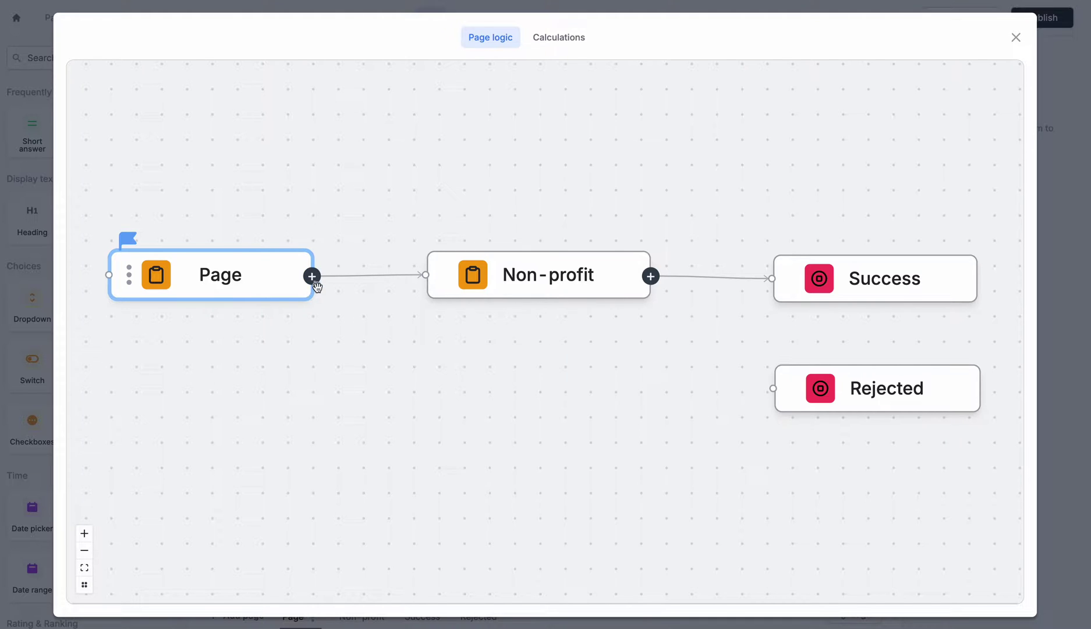
# - Create a new branch from the first page and link it to the Rejected ending
pyautogui.moveTo(315, 286); pyautogui.dragTo(426, 378)
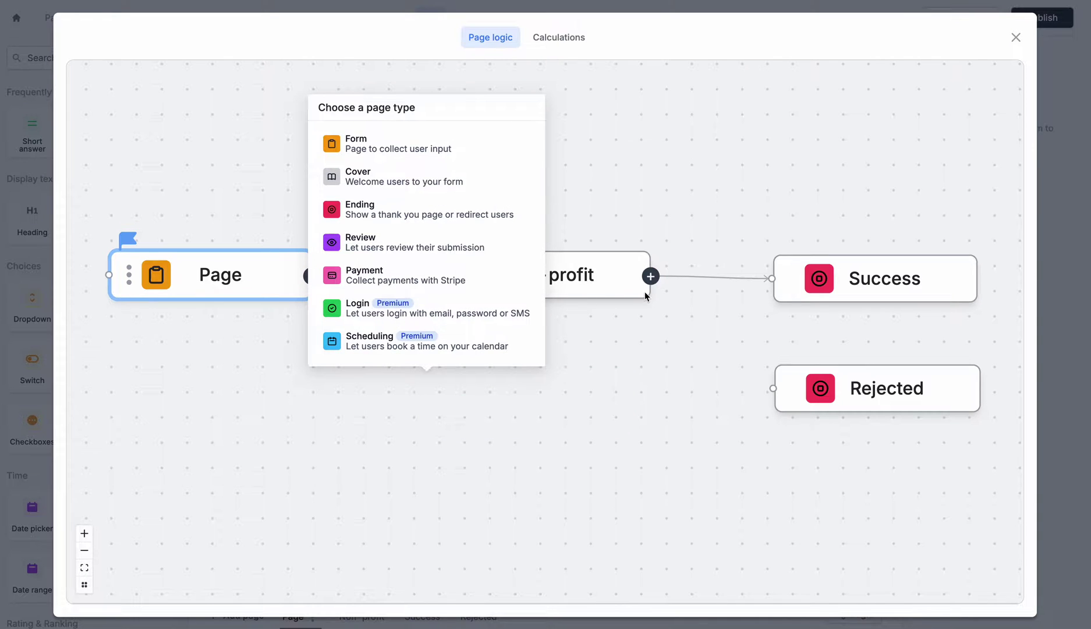
pyautogui.click(657, 199)
pyautogui.moveTo(312, 276); pyautogui.dragTo(787, 397)
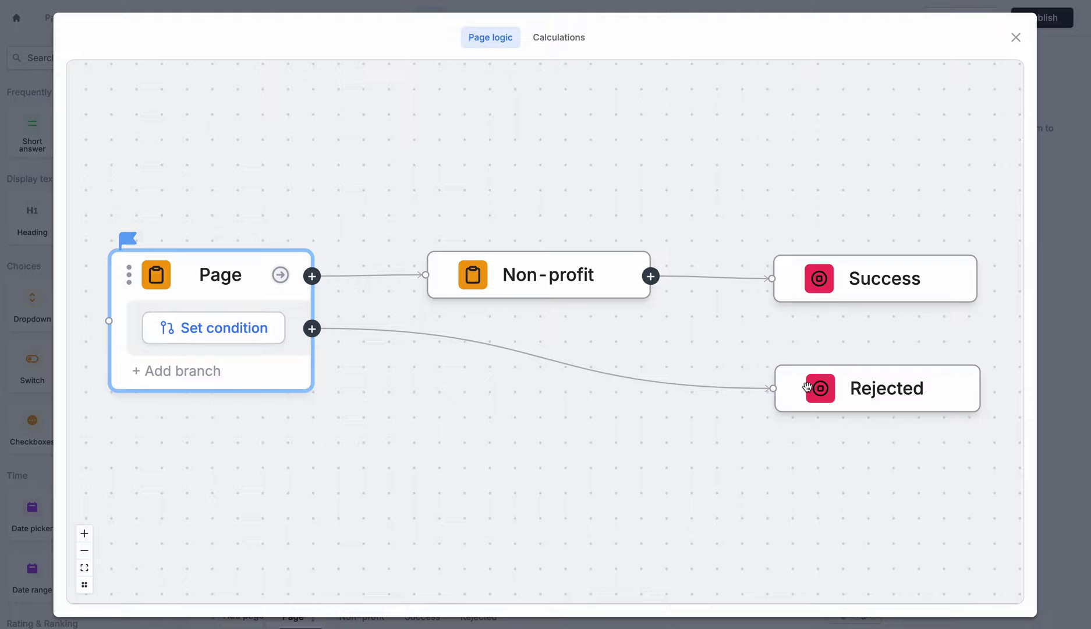
# - Give the Rejected branch a condition: company type equals Private company
pyautogui.click(230, 332)
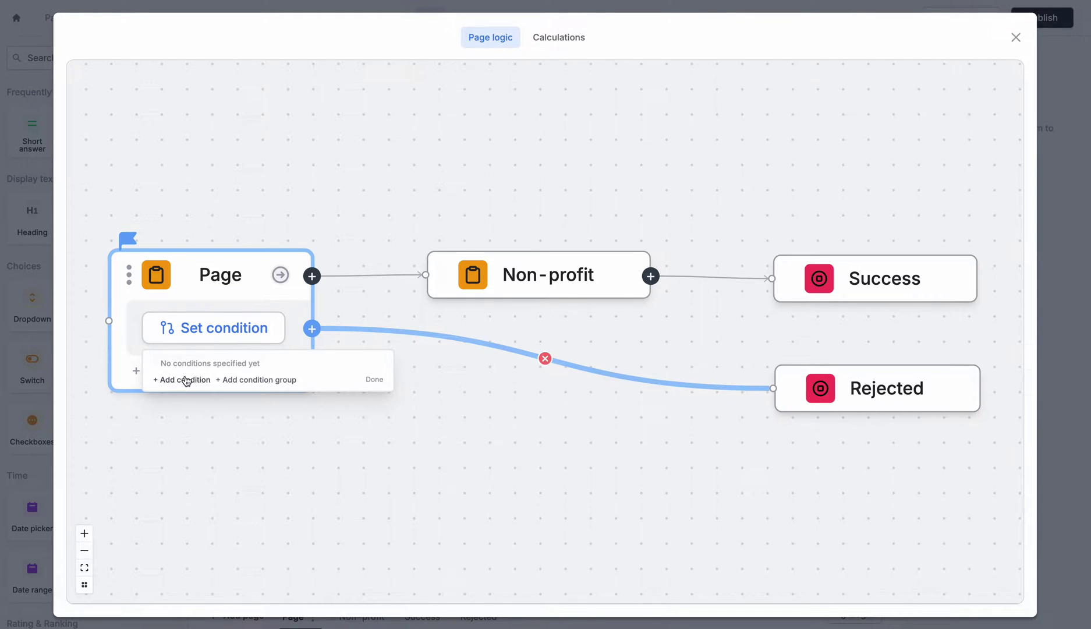
pyautogui.click(200, 379)
pyautogui.click(198, 376)
pyautogui.click(267, 445)
pyautogui.click(279, 471)
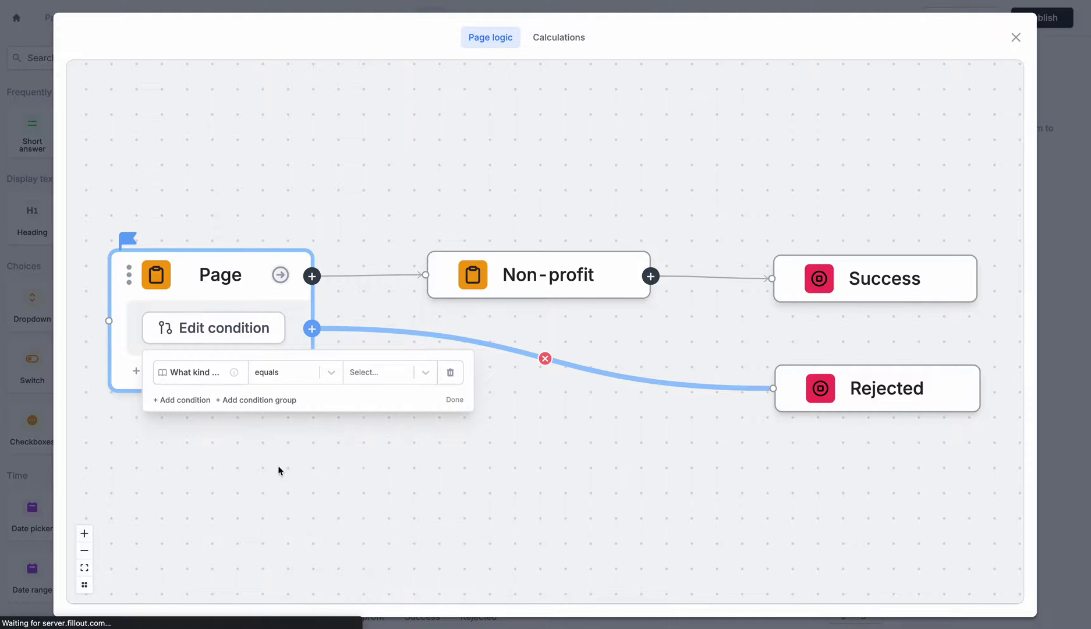
pyautogui.click(378, 376)
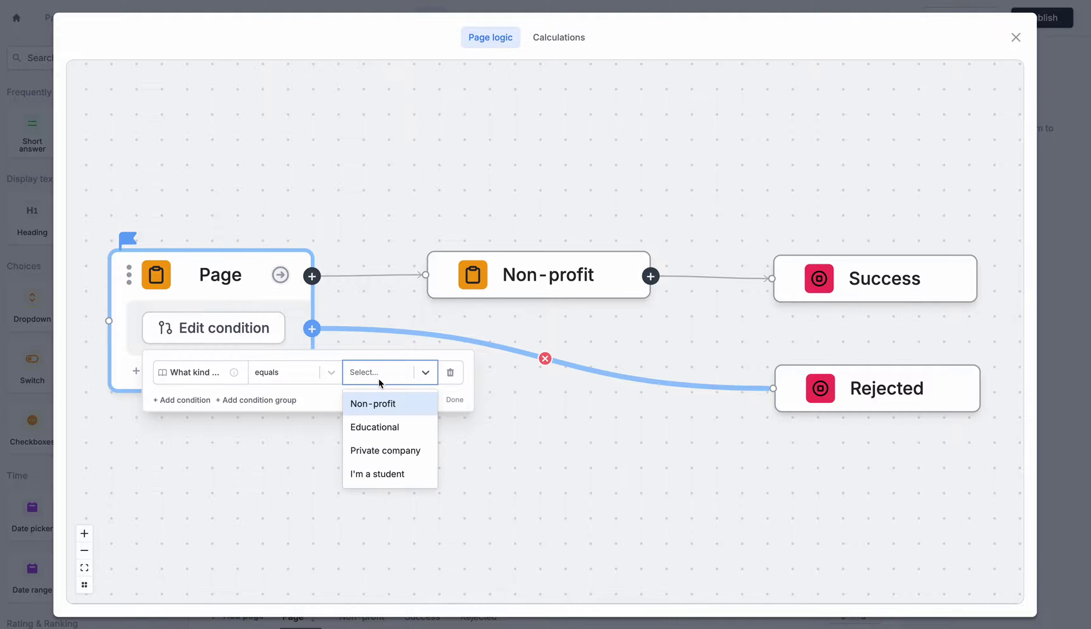
pyautogui.click(393, 457)
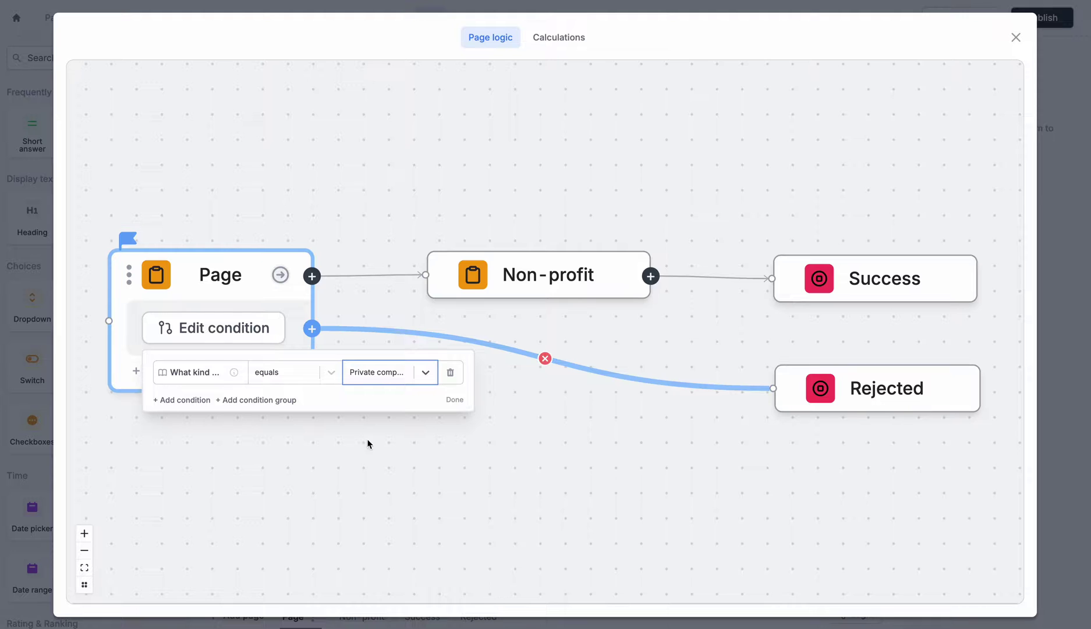
# - Add an 'or' row for company type equals Educational, then recheck the condition
pyautogui.click(190, 400)
pyautogui.click(163, 375)
pyautogui.click(174, 426)
pyautogui.click(269, 407)
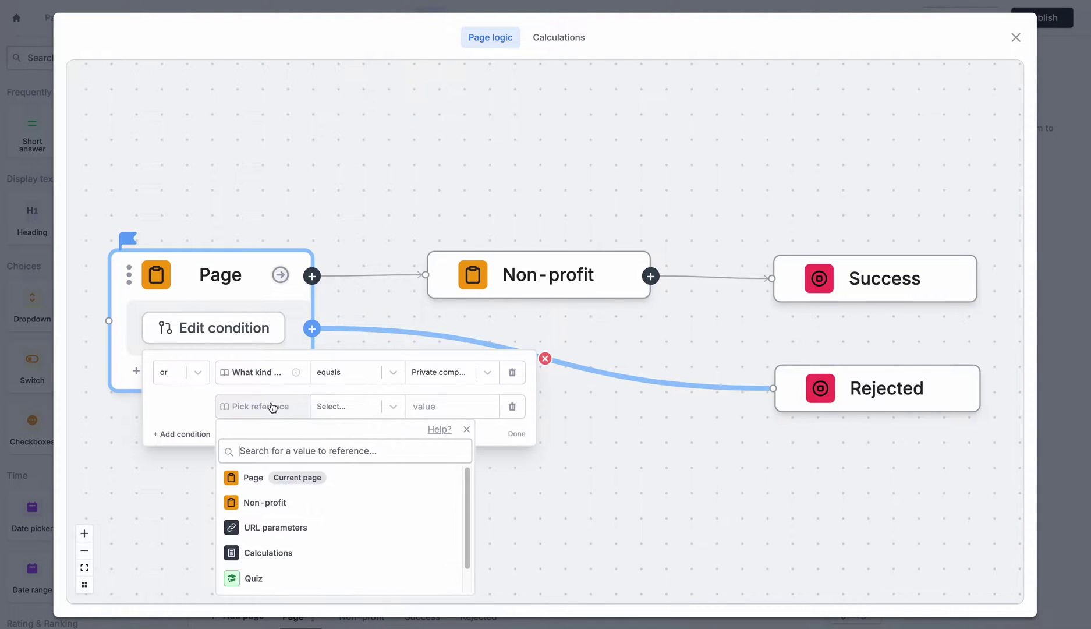
pyautogui.click(298, 479)
pyautogui.click(316, 503)
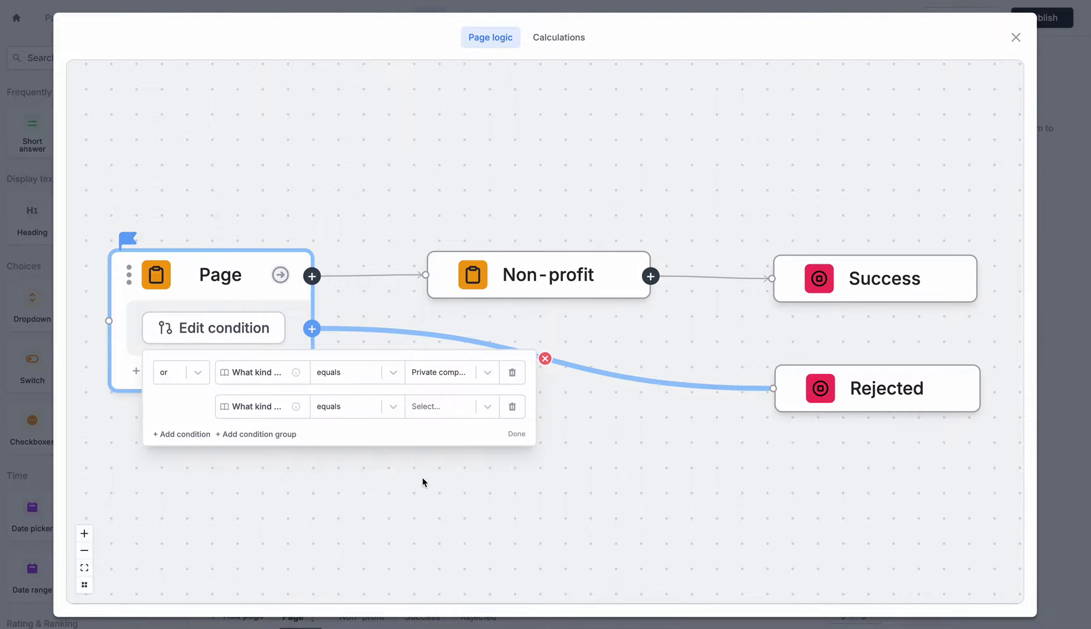
pyautogui.click(431, 414)
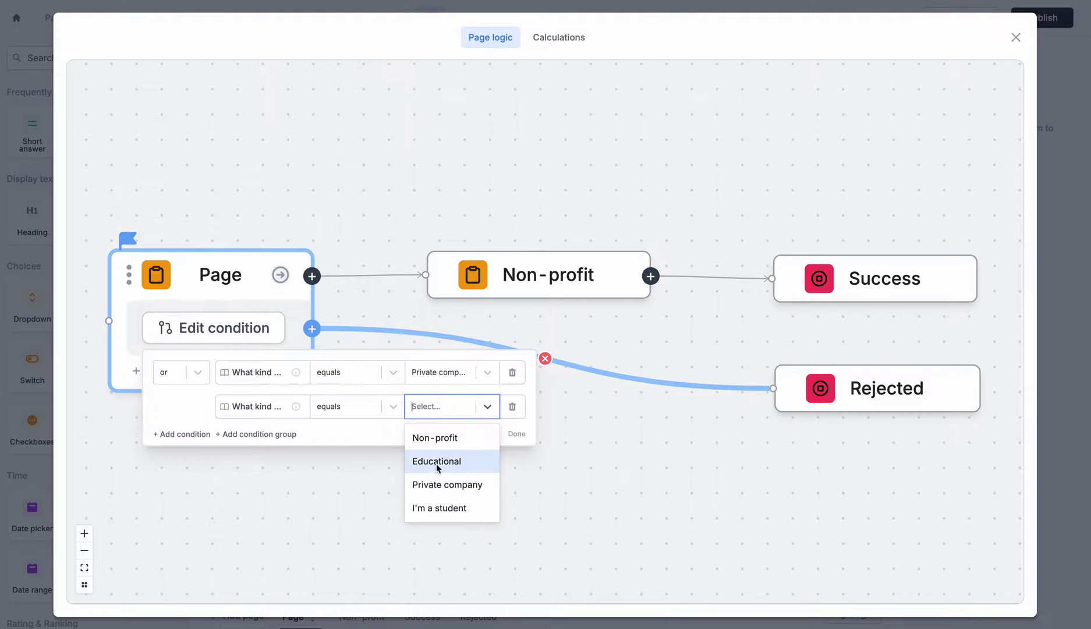
pyautogui.click(436, 461)
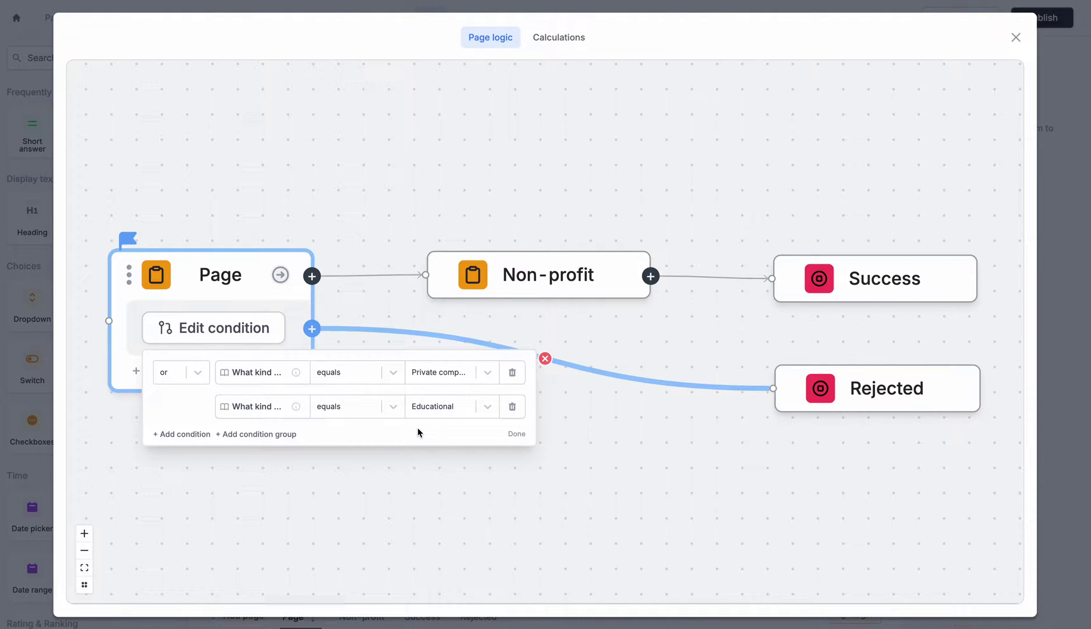
pyautogui.click(556, 381)
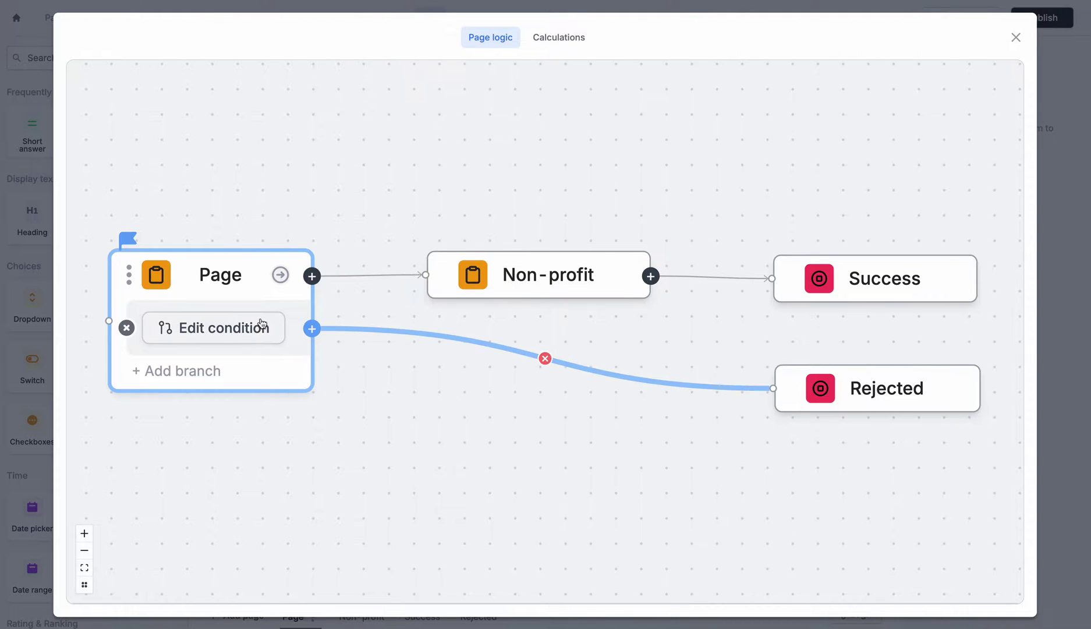
pyautogui.click(262, 324)
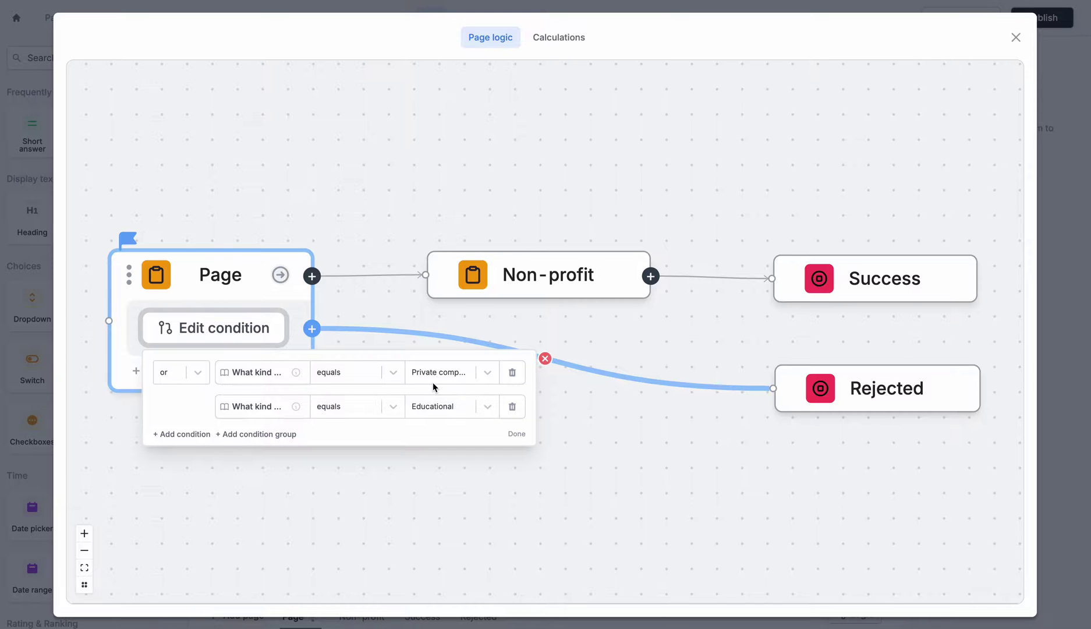
pyautogui.click(543, 406)
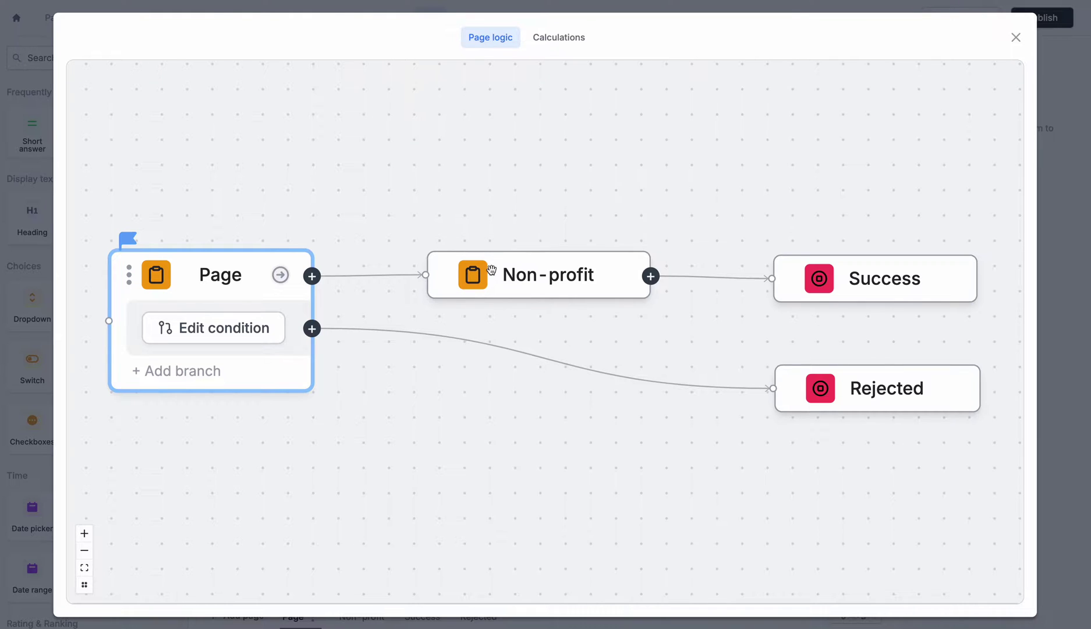
pyautogui.moveTo(343, 271)
# - Add a Page branch checking company type equals "I'm a student", with no link to Success
pyautogui.click(180, 371)
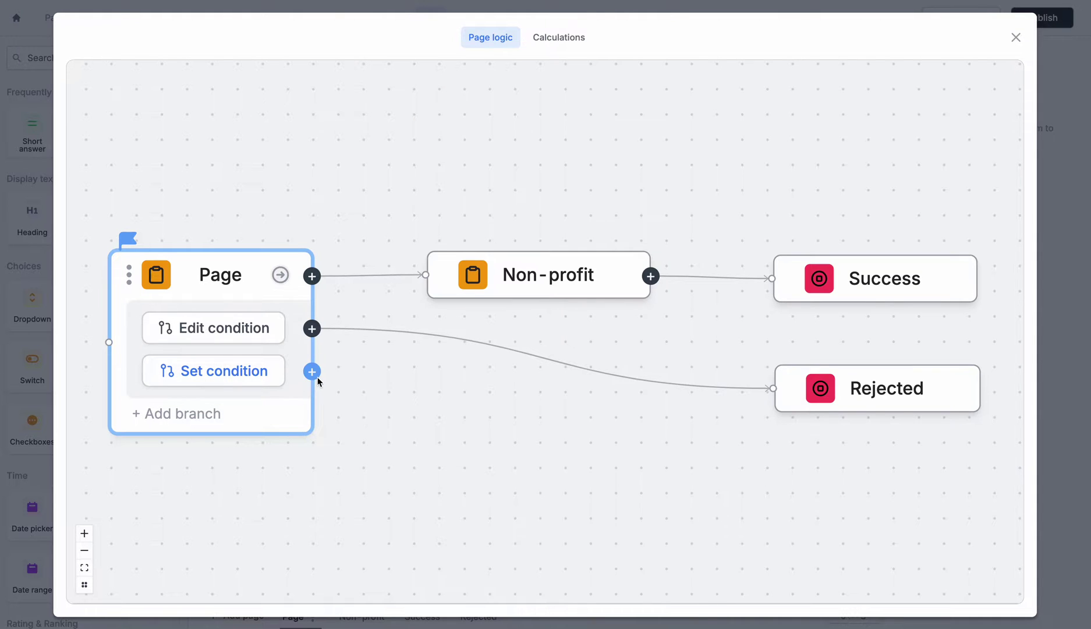
pyautogui.moveTo(318, 378); pyautogui.dragTo(811, 295)
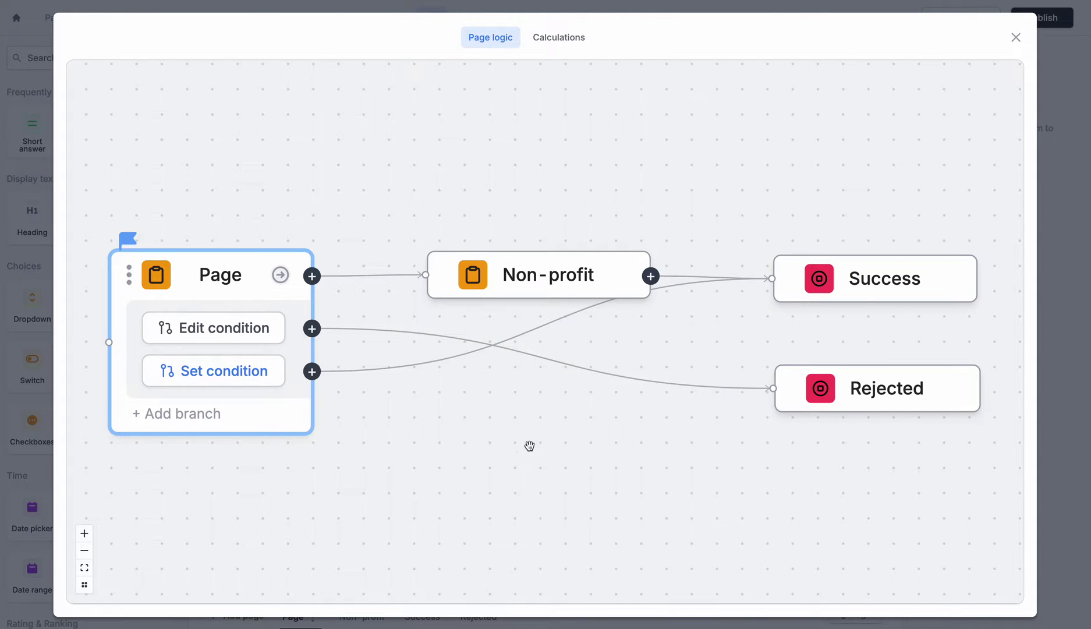
pyautogui.moveTo(206, 383)
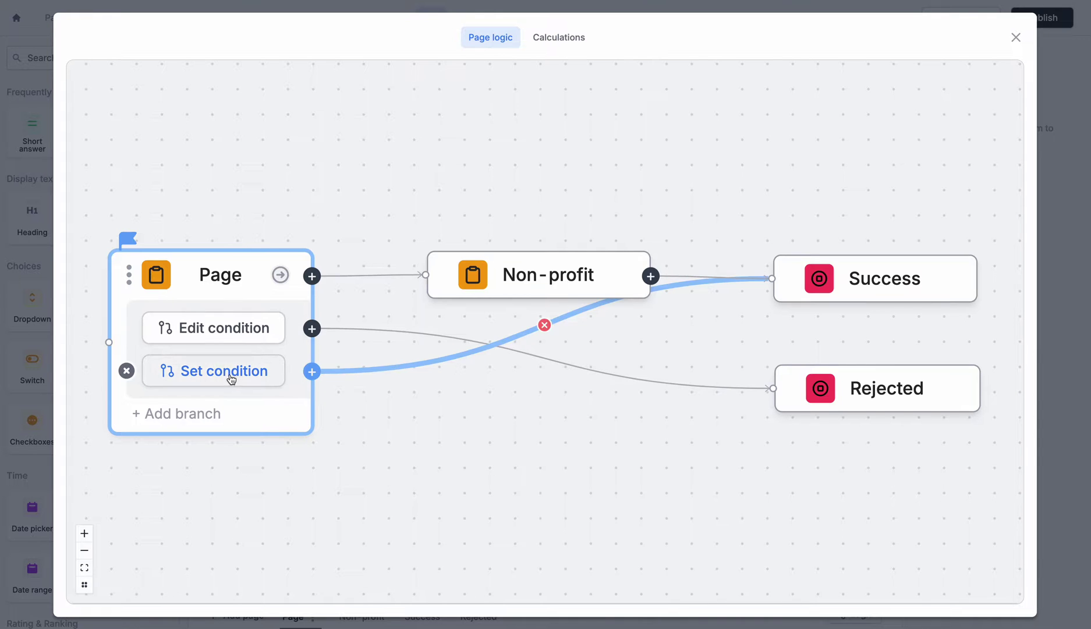
pyautogui.click(232, 379)
pyautogui.click(201, 418)
pyautogui.click(204, 417)
pyautogui.click(259, 487)
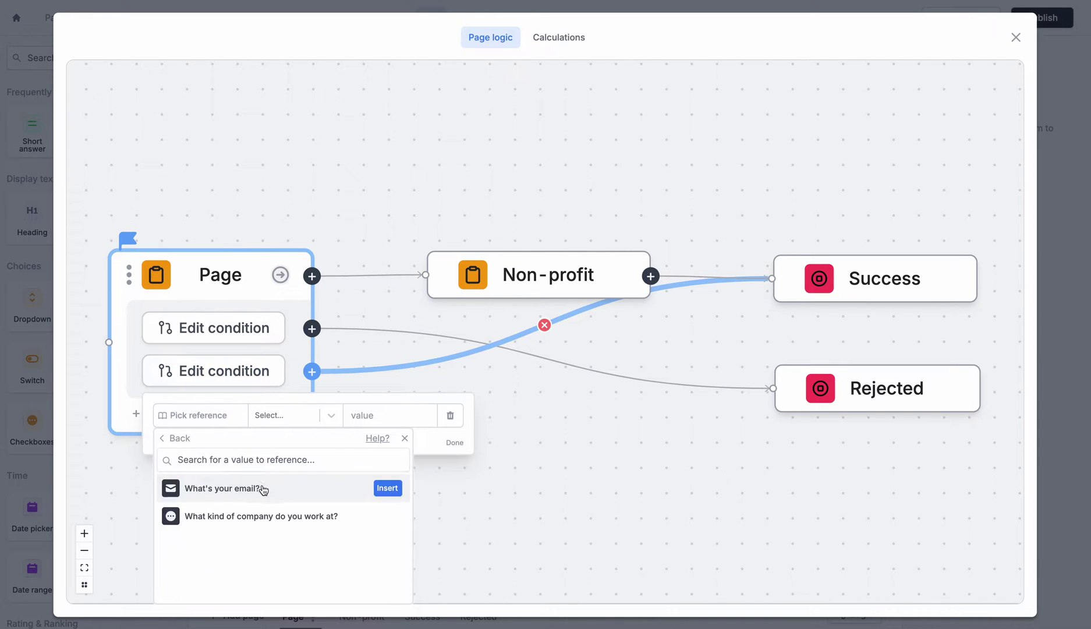
pyautogui.click(289, 515)
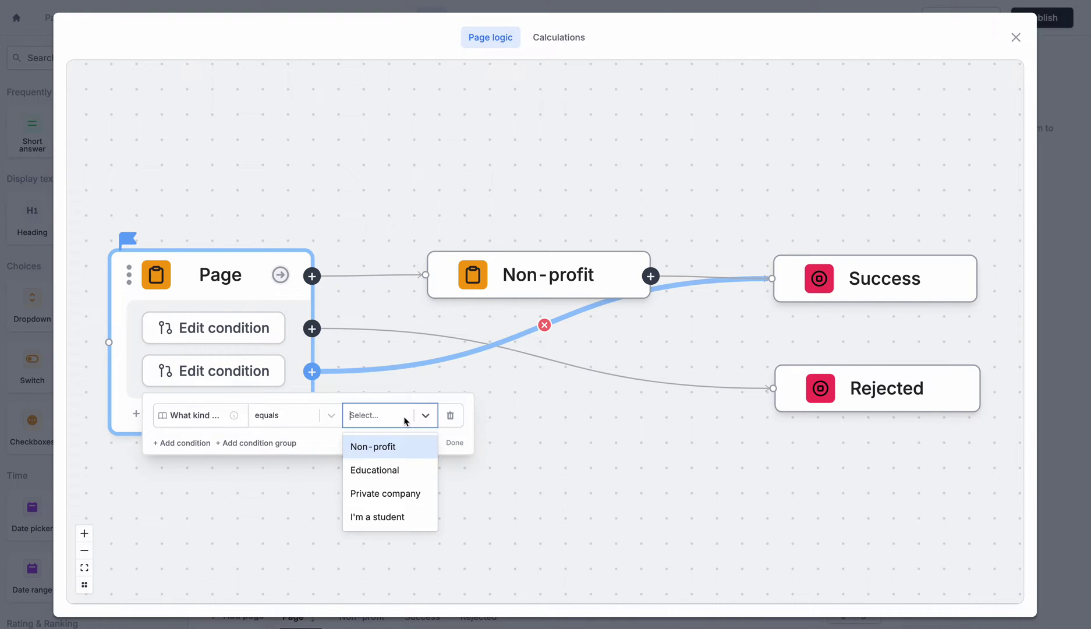
pyautogui.click(390, 516)
pyautogui.click(512, 471)
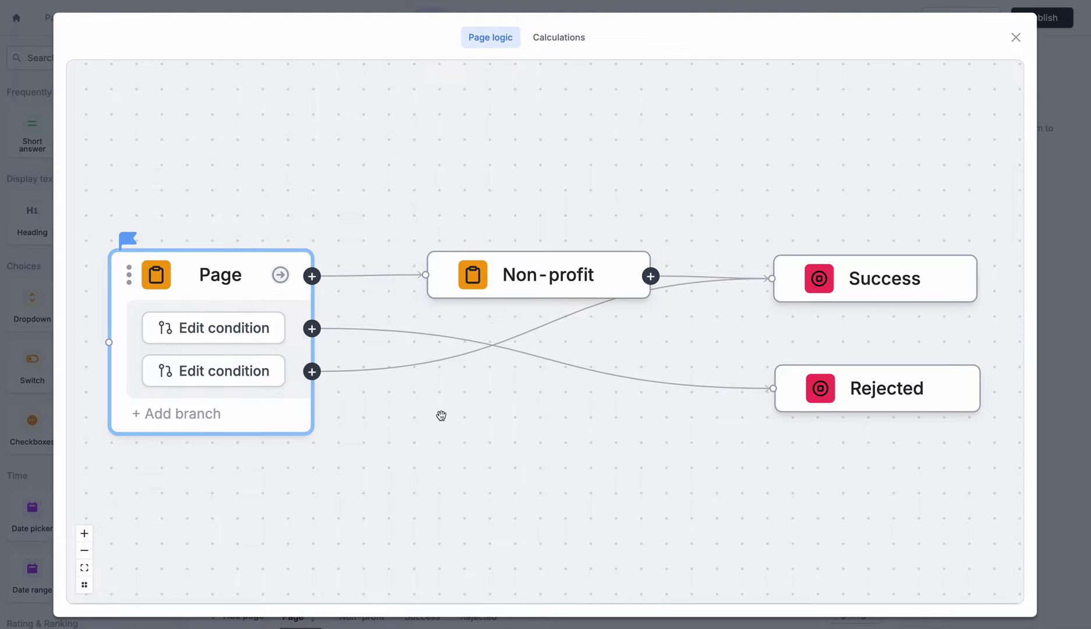
pyautogui.moveTo(544, 328)
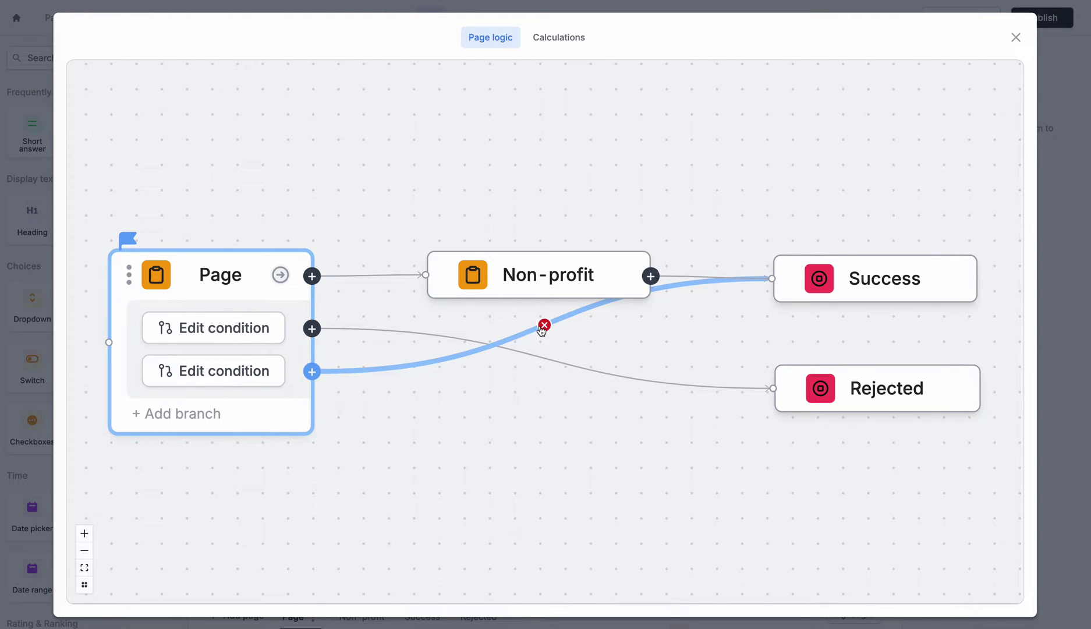
pyautogui.click(543, 324)
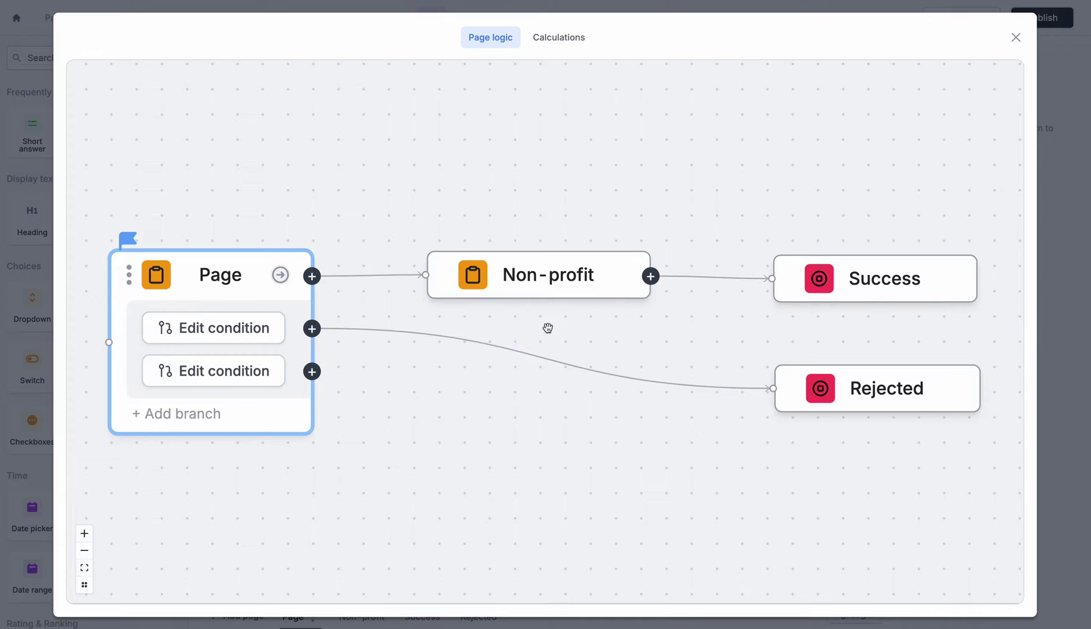
# - Remove the Page→Non-profit link, move Non-profit lower, and route Page's default path to Success
pyautogui.click(372, 276)
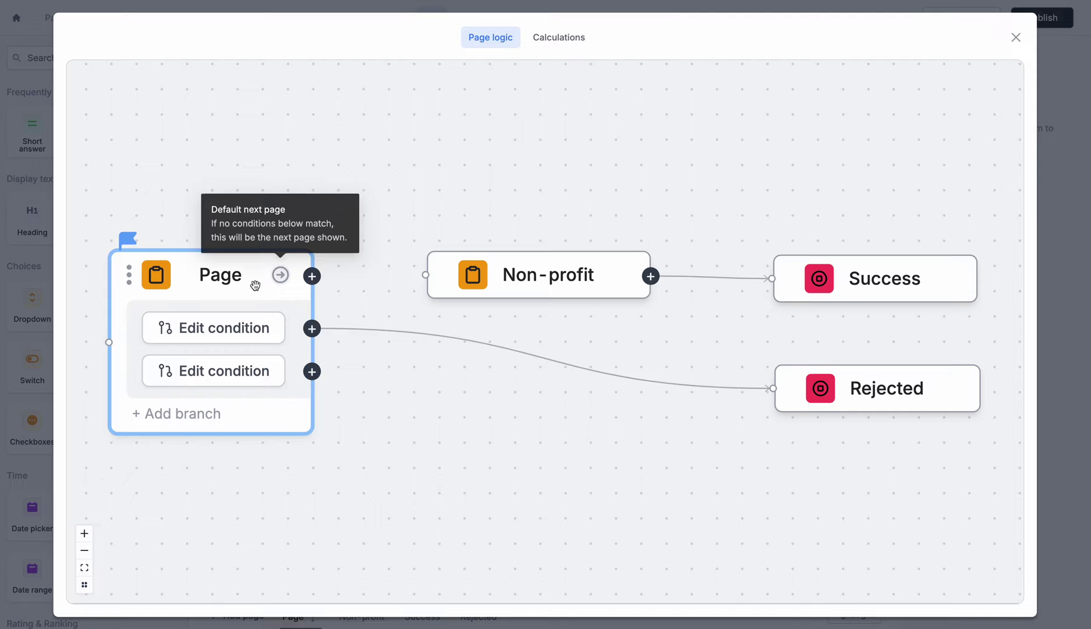
pyautogui.moveTo(195, 383)
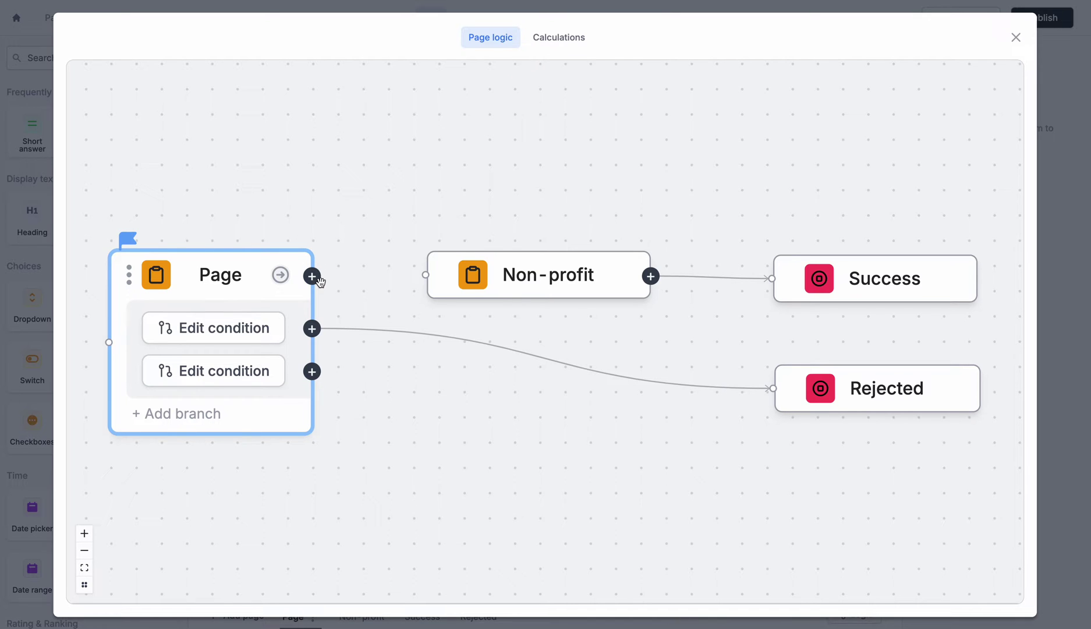
pyautogui.moveTo(531, 289); pyautogui.dragTo(503, 411)
pyautogui.moveTo(312, 276); pyautogui.dragTo(794, 278)
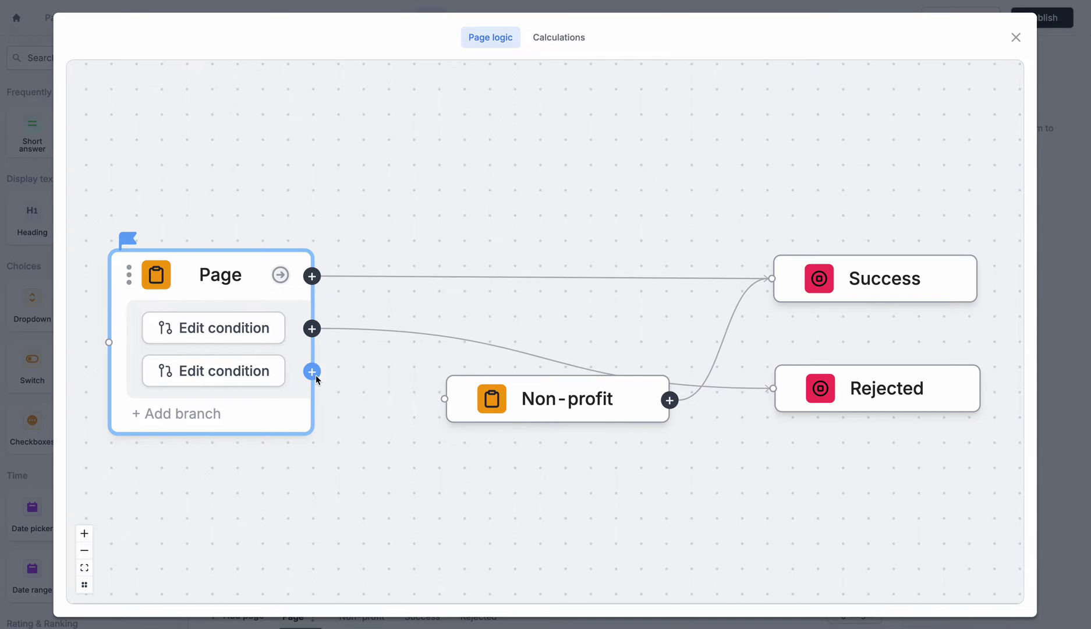
# - Link the second branch to Non-profit with condition company type equals Non-profit
pyautogui.moveTo(312, 372); pyautogui.dragTo(469, 404)
pyautogui.click(254, 376)
pyautogui.click(367, 423)
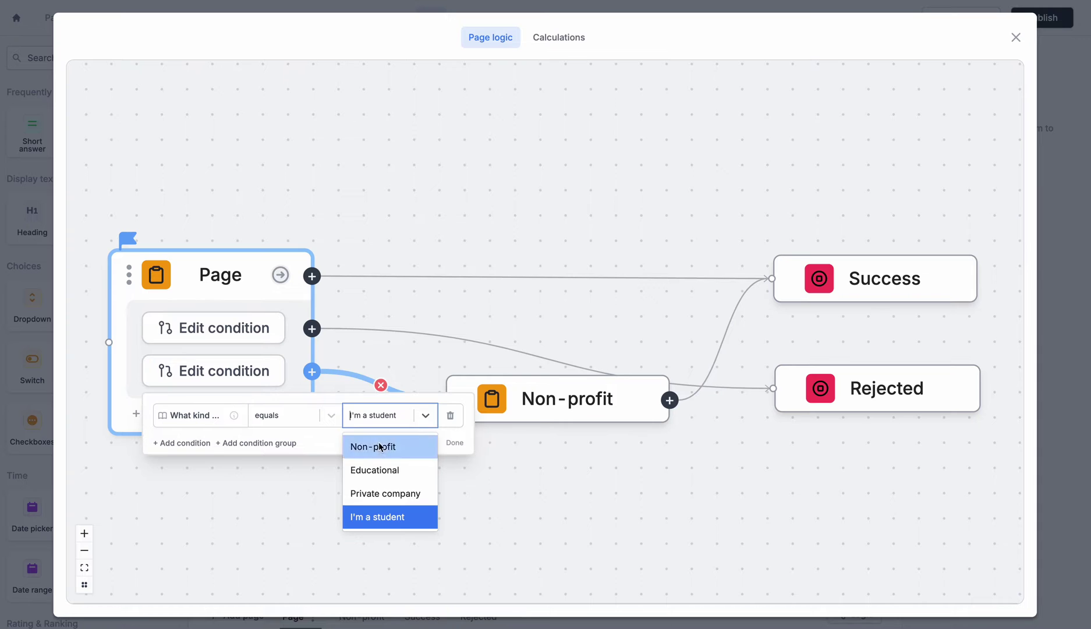
pyautogui.click(377, 446)
pyautogui.click(478, 401)
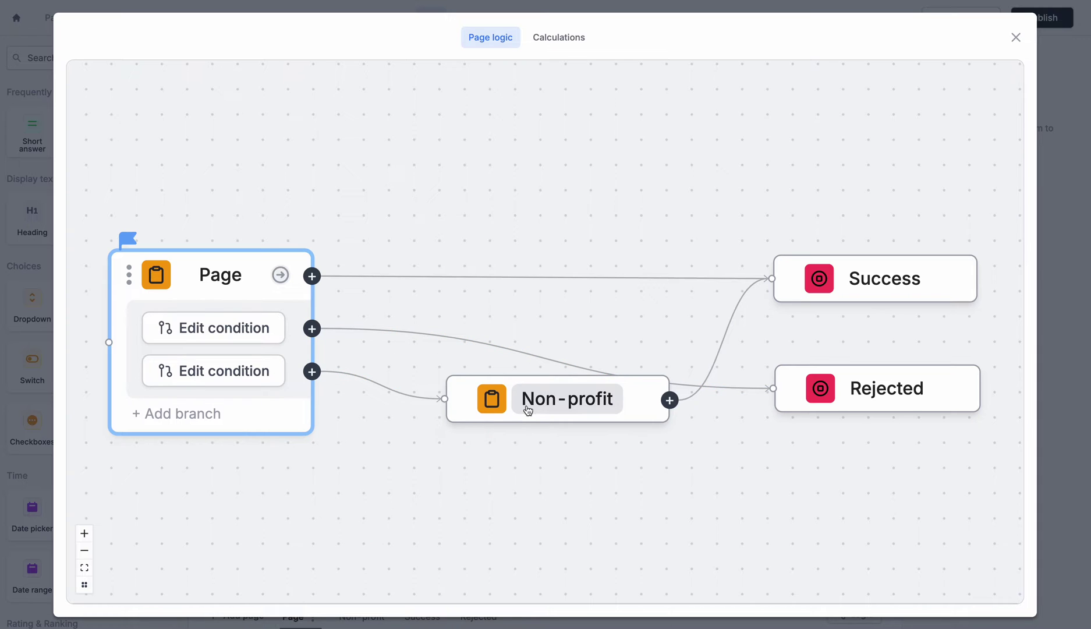
pyautogui.moveTo(495, 406); pyautogui.dragTo(488, 458)
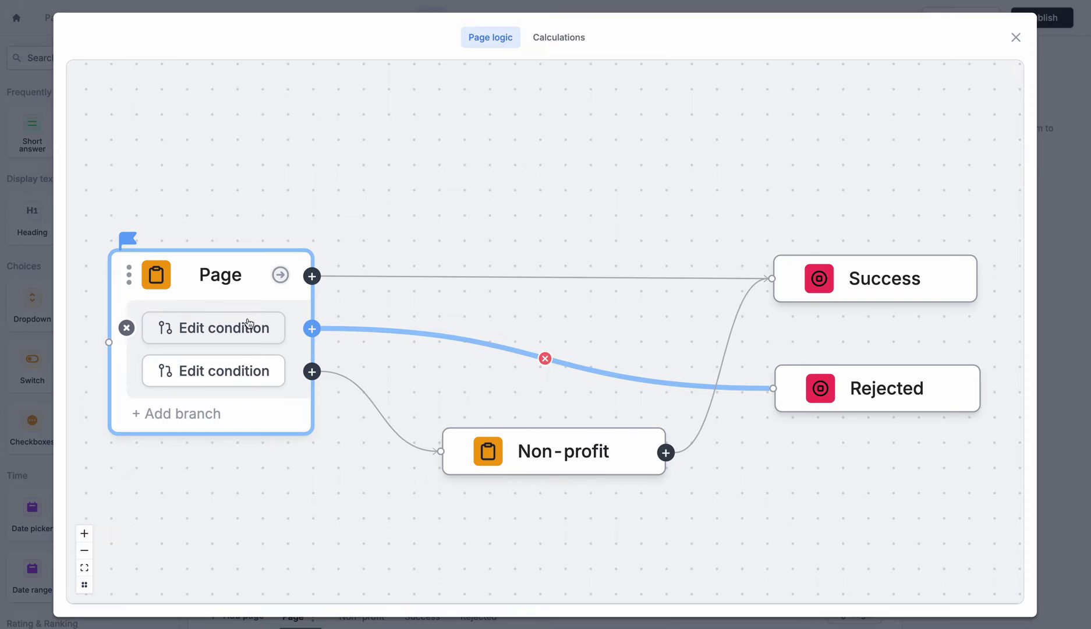
# - Review both branch conditions and close the page logic view
pyautogui.click(202, 326)
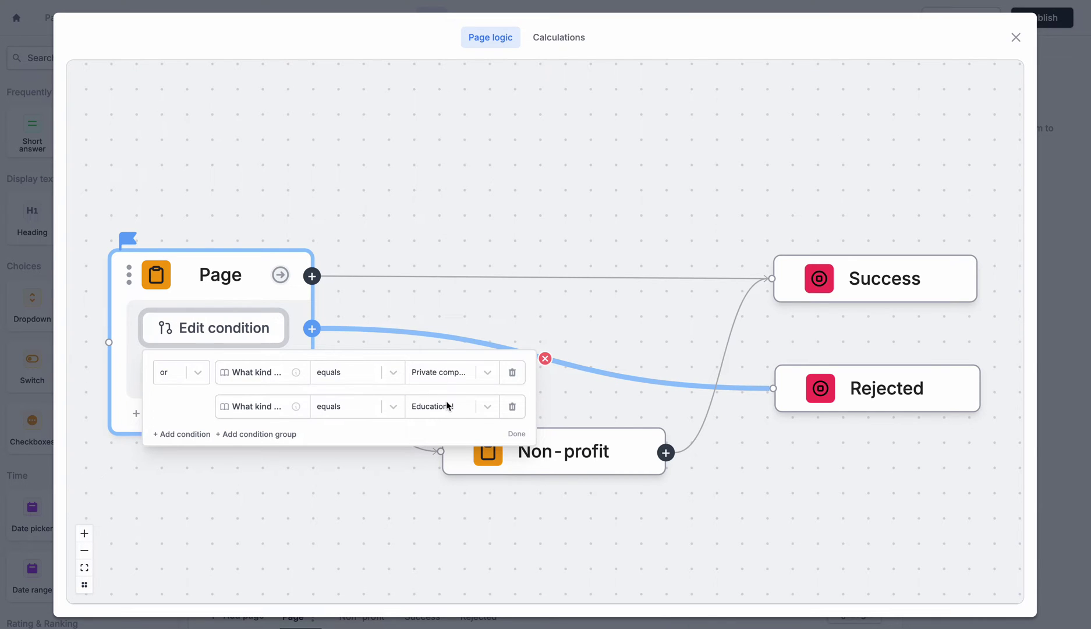
pyautogui.click(469, 312)
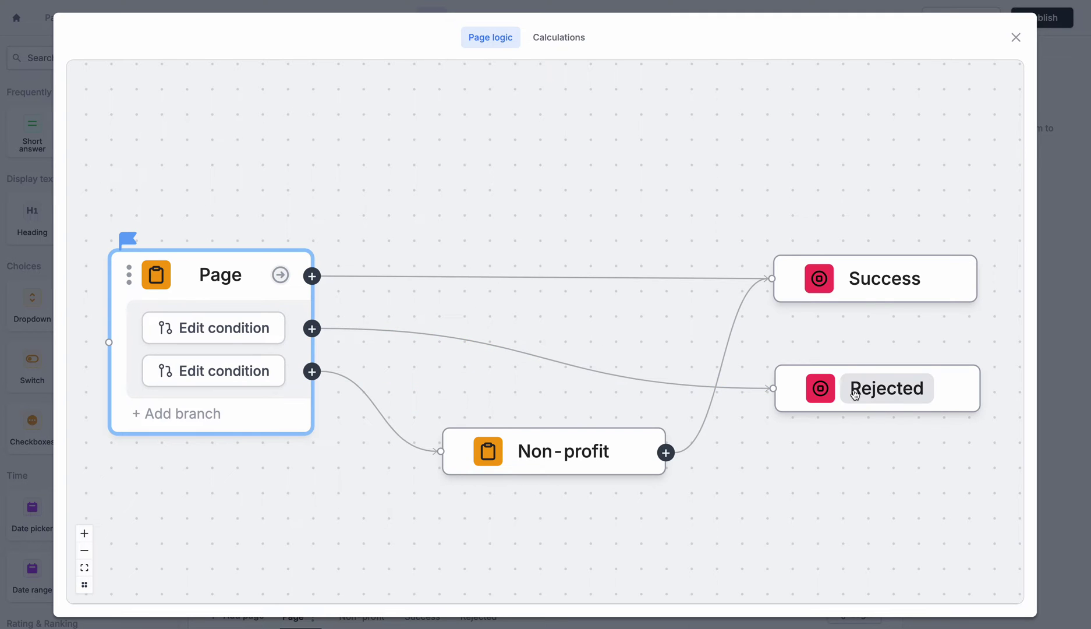
pyautogui.click(254, 371)
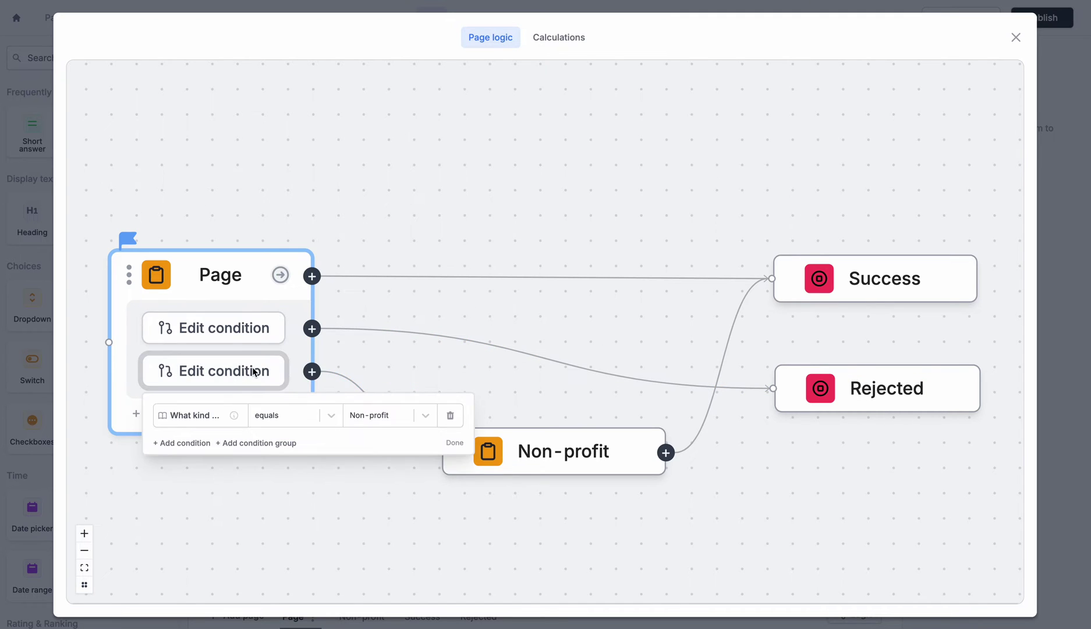
pyautogui.click(586, 518)
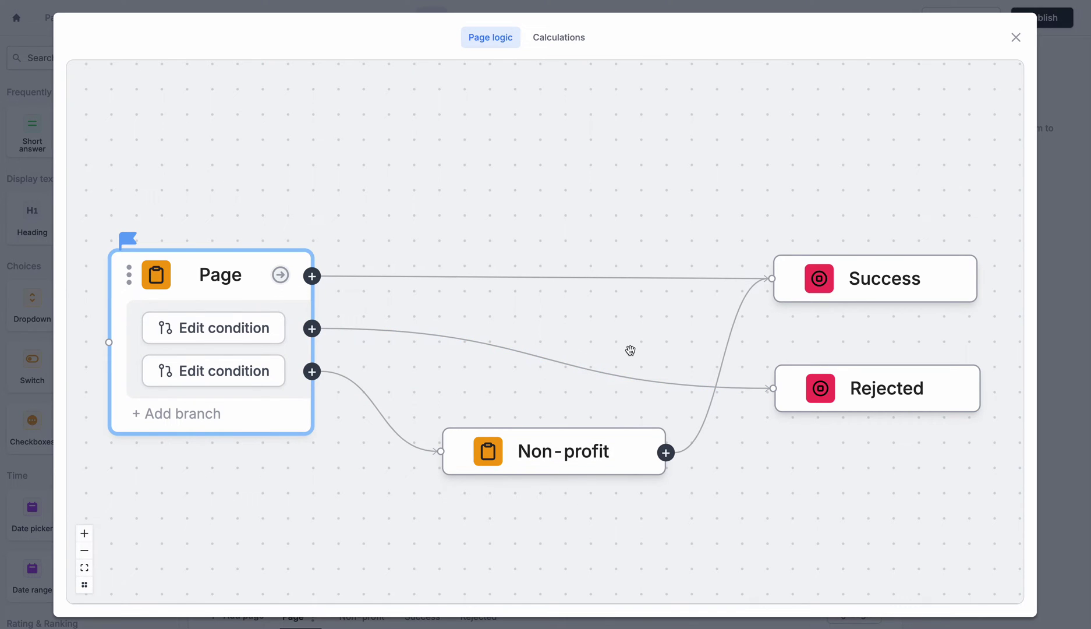
pyautogui.click(1014, 38)
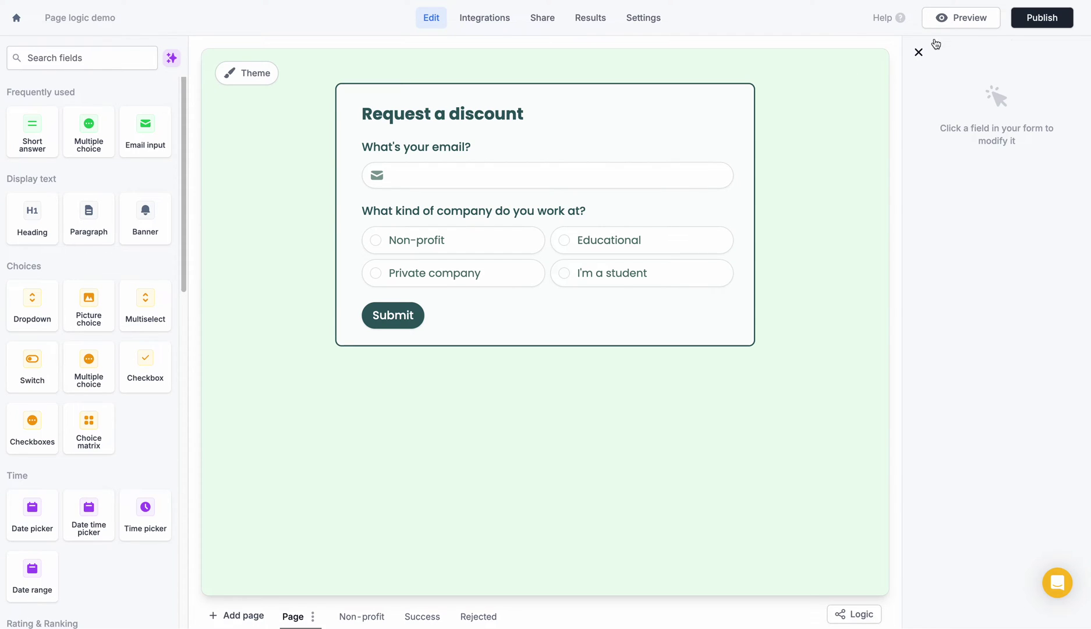
pyautogui.click(949, 26)
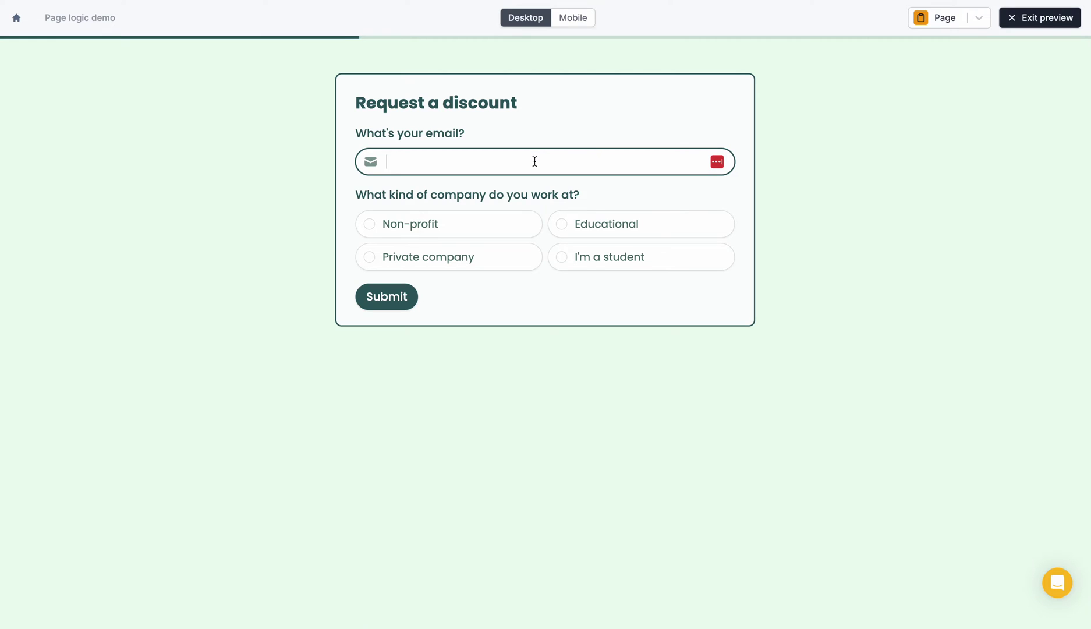
pyautogui.write('test@test.com')
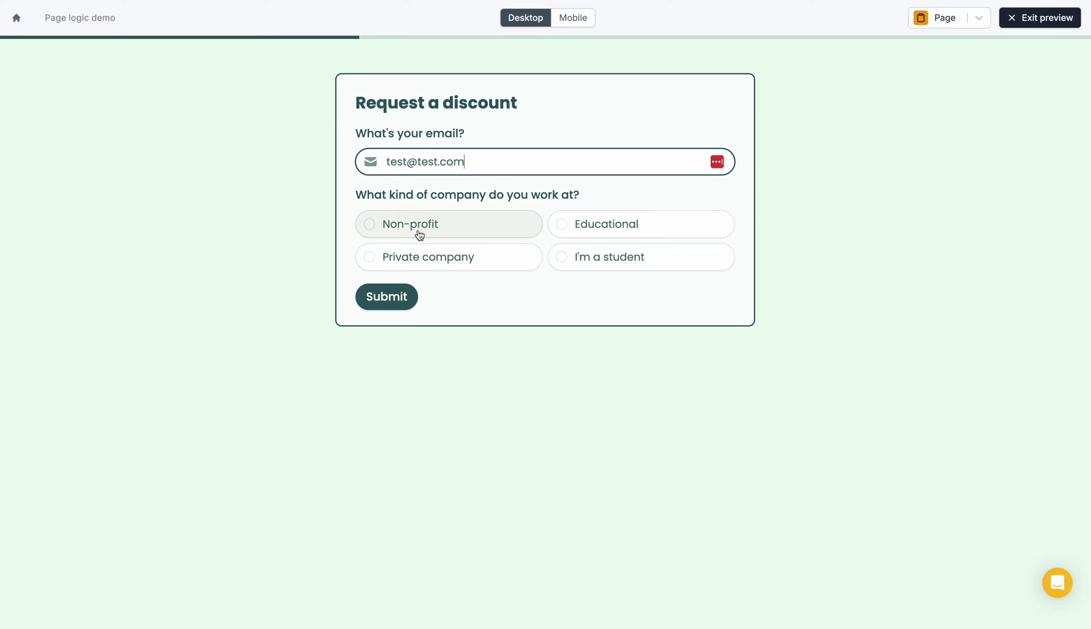
pyautogui.click(419, 233)
pyautogui.click(397, 297)
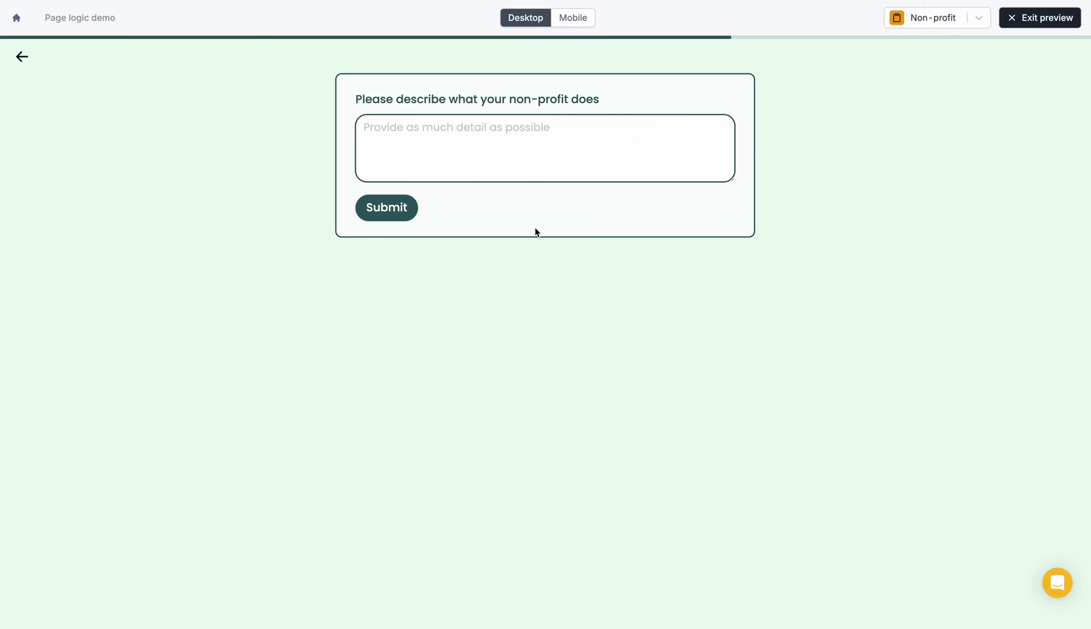
pyautogui.click(30, 65)
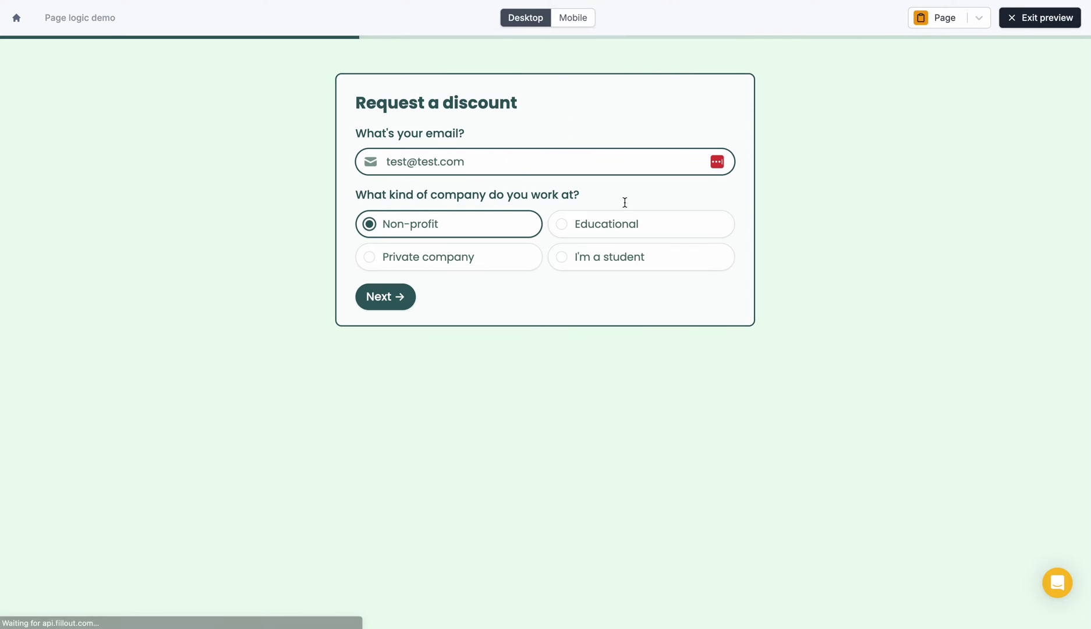
pyautogui.click(625, 254)
pyautogui.click(381, 300)
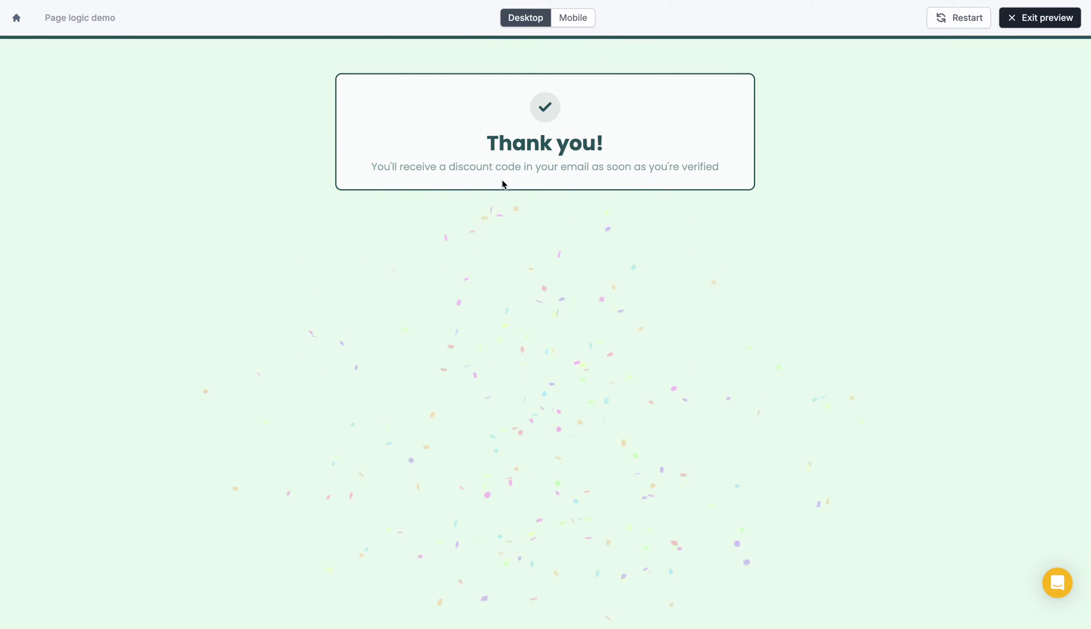
pyautogui.click(946, 23)
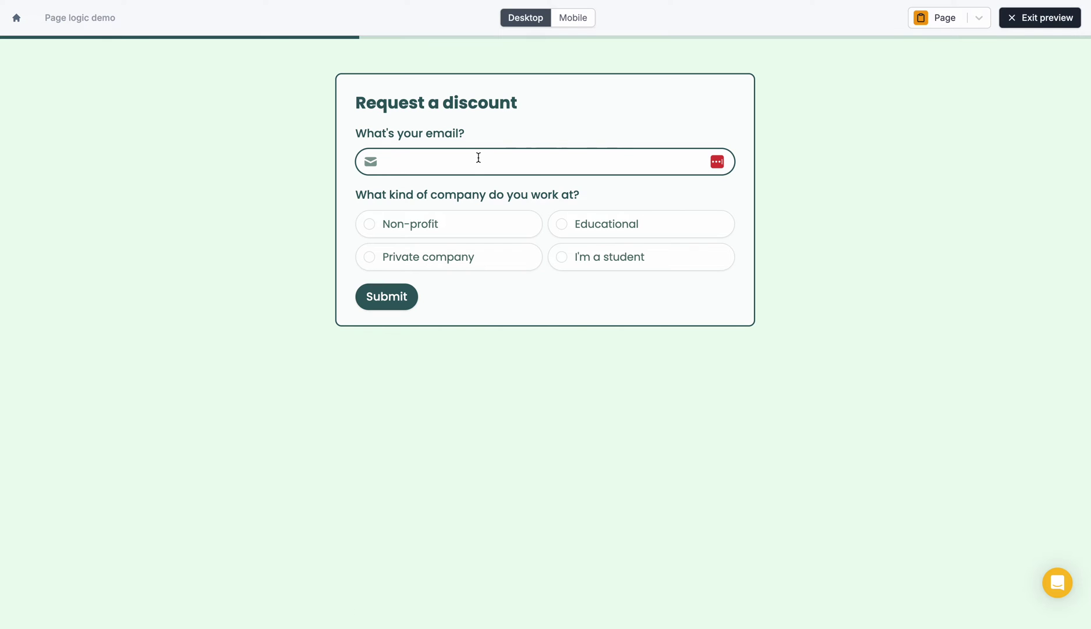
pyautogui.click(451, 257)
pyautogui.click(398, 296)
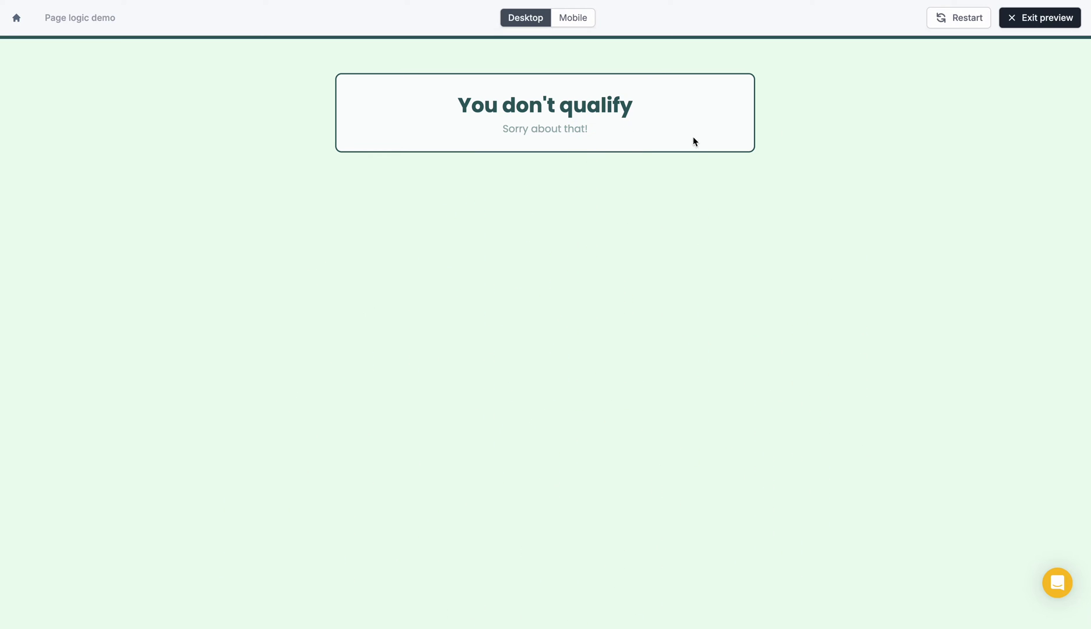
# - Leave the test run, reopen page logic, and reroute Non-profit from Success to Rejected
pyautogui.click(1041, 18)
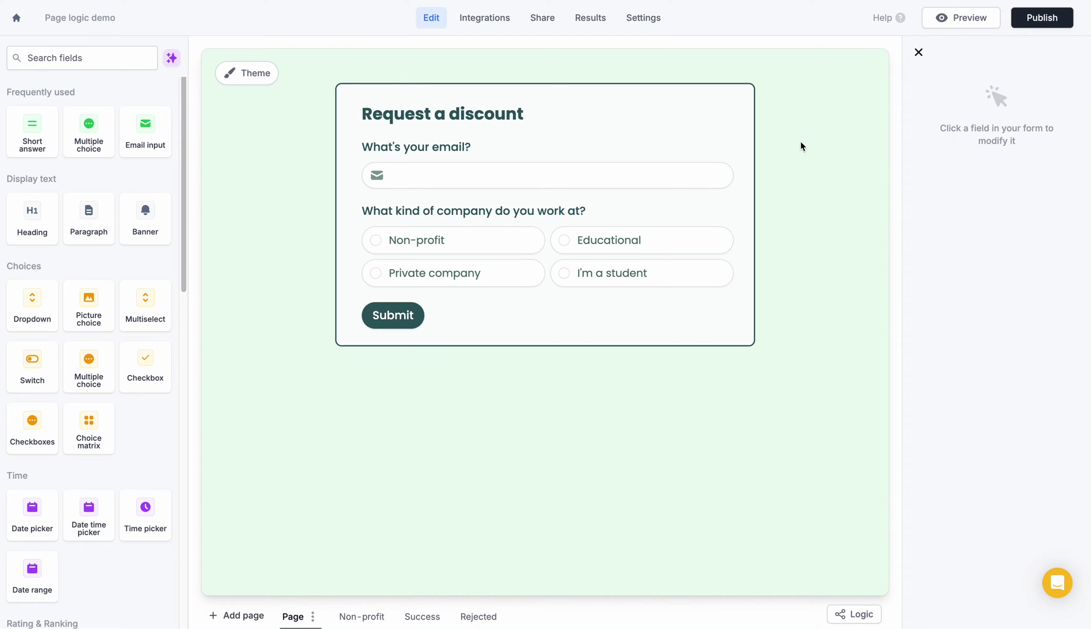
pyautogui.click(853, 614)
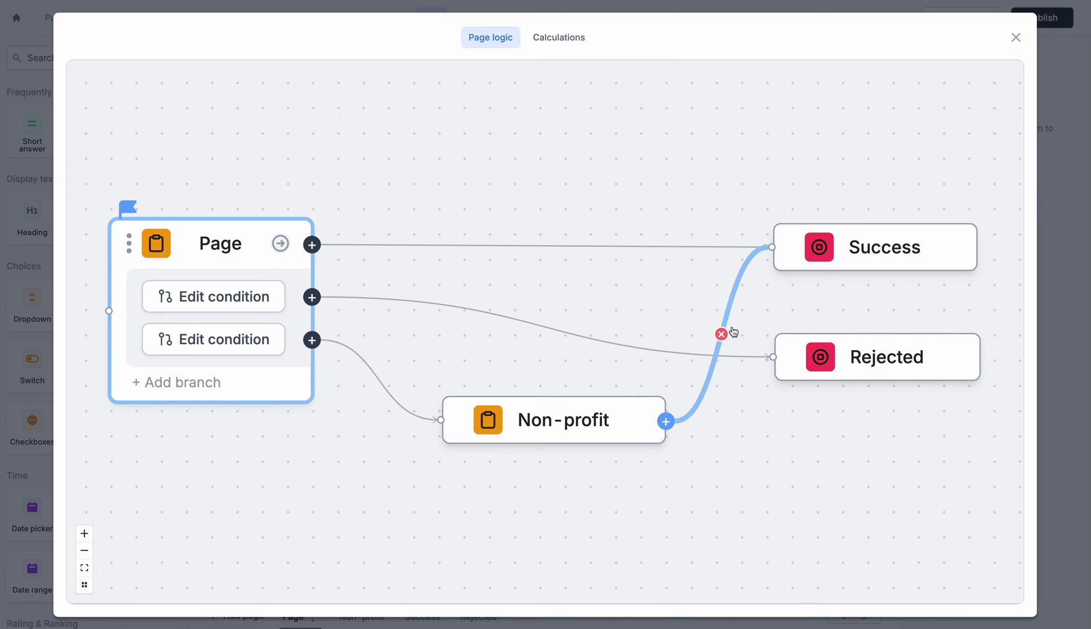
pyautogui.click(721, 336)
pyautogui.moveTo(666, 421); pyautogui.dragTo(802, 362)
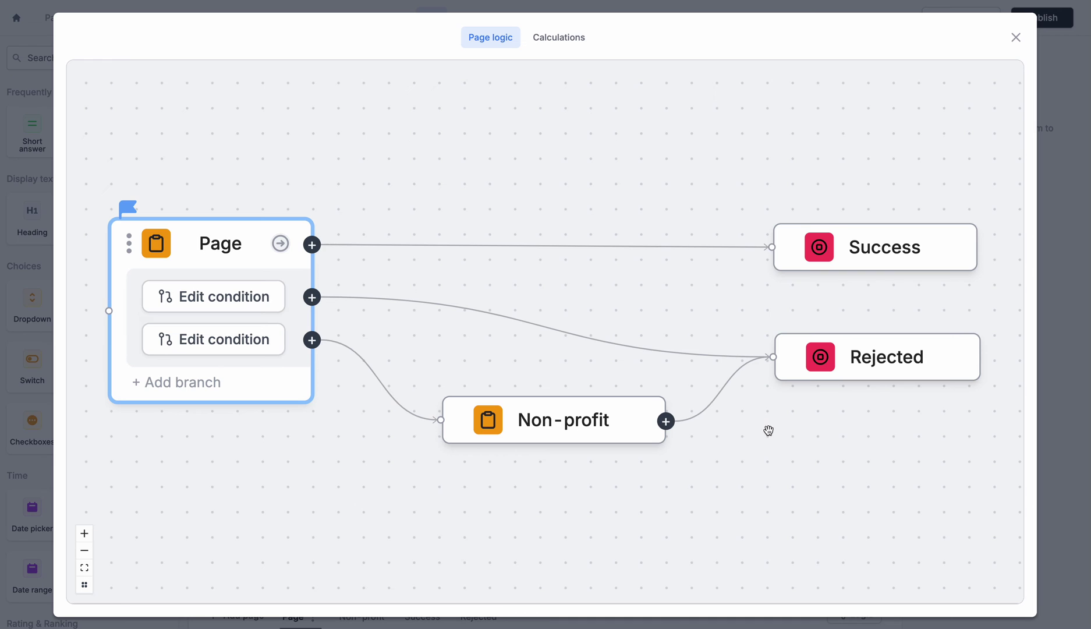
pyautogui.moveTo(665, 420); pyautogui.dragTo(772, 514)
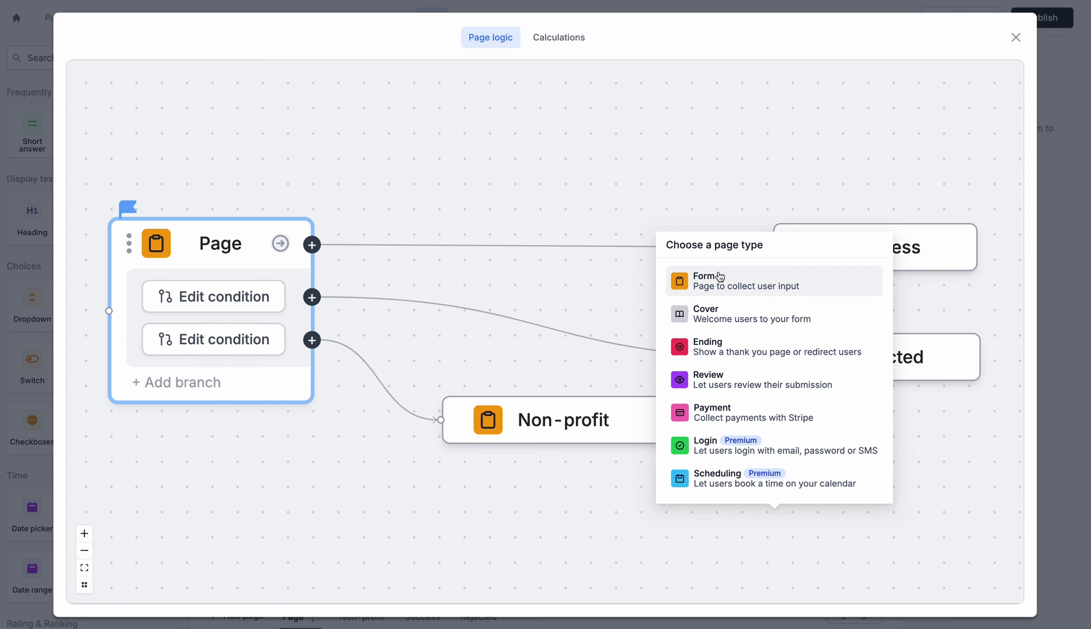
pyautogui.click(611, 312)
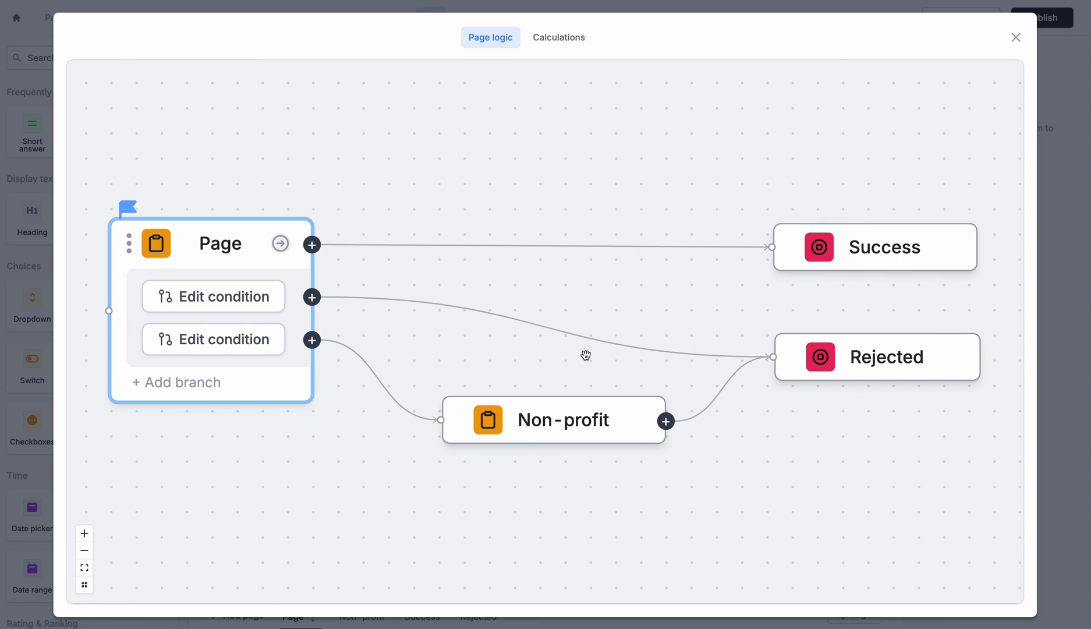